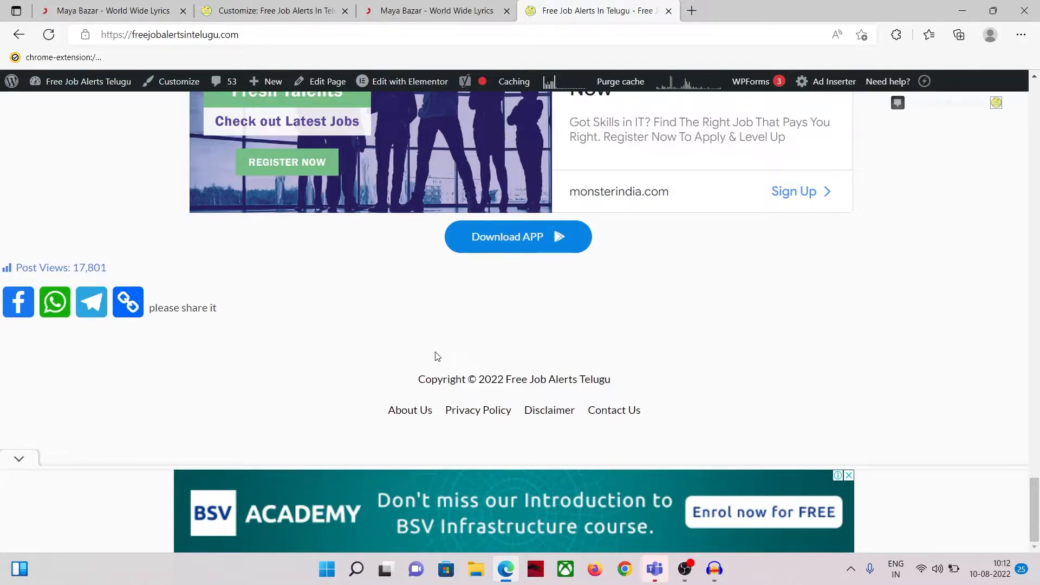
Examine the footer of the Maya Bazar homepage and open that site's theme Customizer
left_click(440, 16)
scroll(304, 325, "down", 6)
scroll(293, 348, "down", 15)
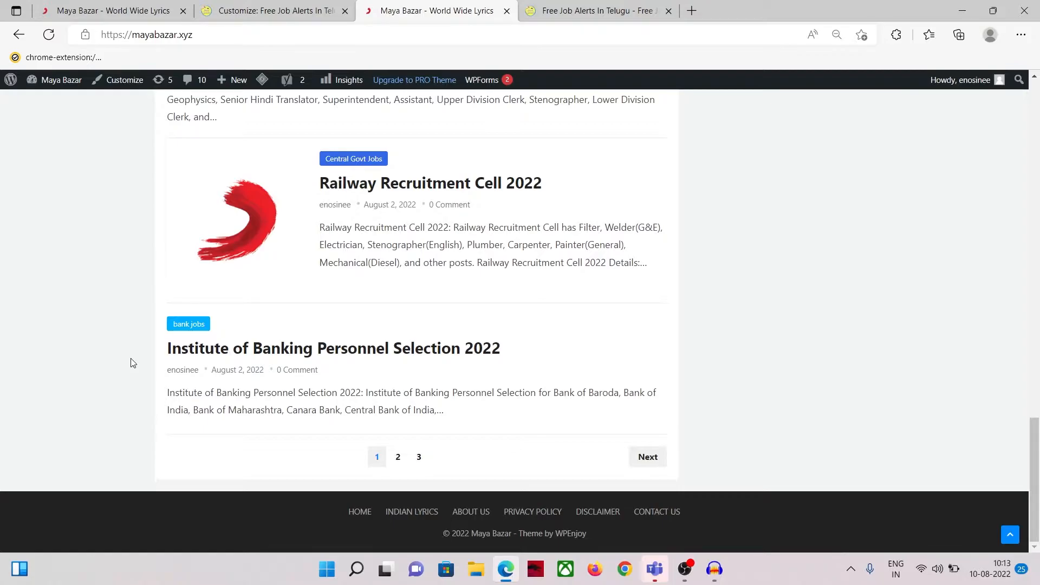
left_click(127, 7)
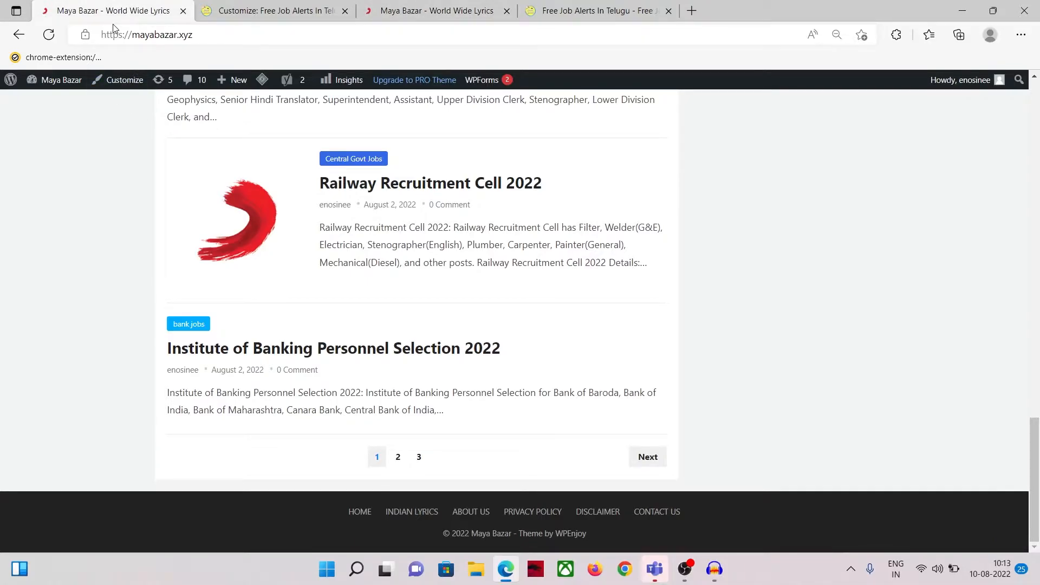
left_click(119, 87)
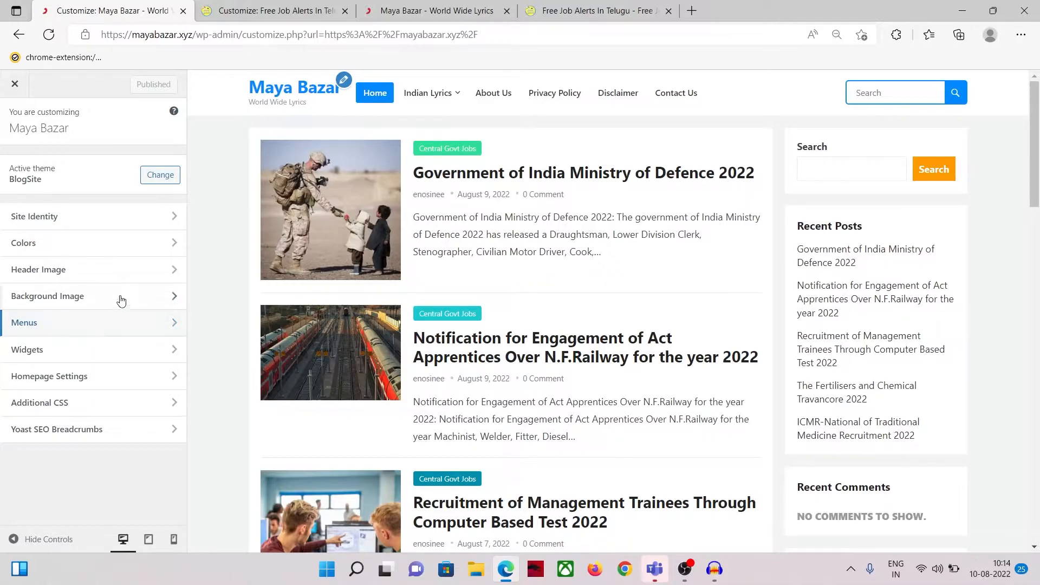
Switch to the Free Job Alerts Telugu site and open the Footer Bar settings in its Customizer
left_click(260, 12)
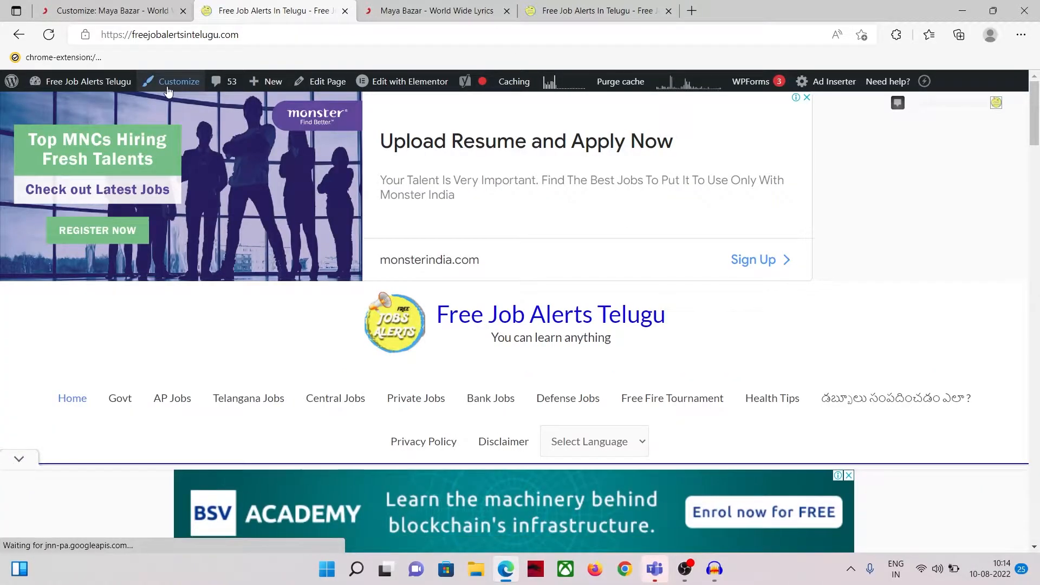
left_click(168, 91)
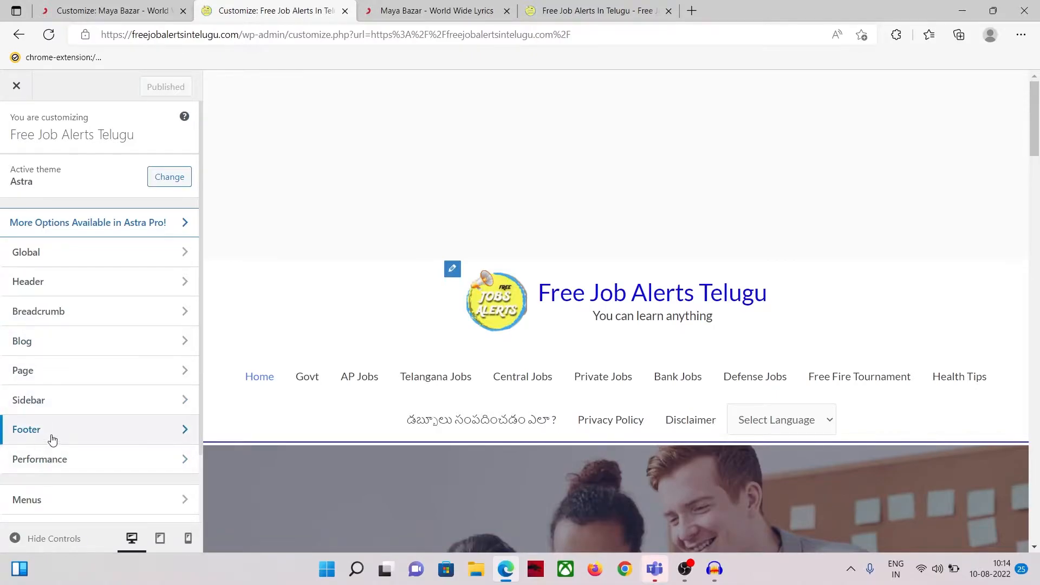
left_click(72, 431)
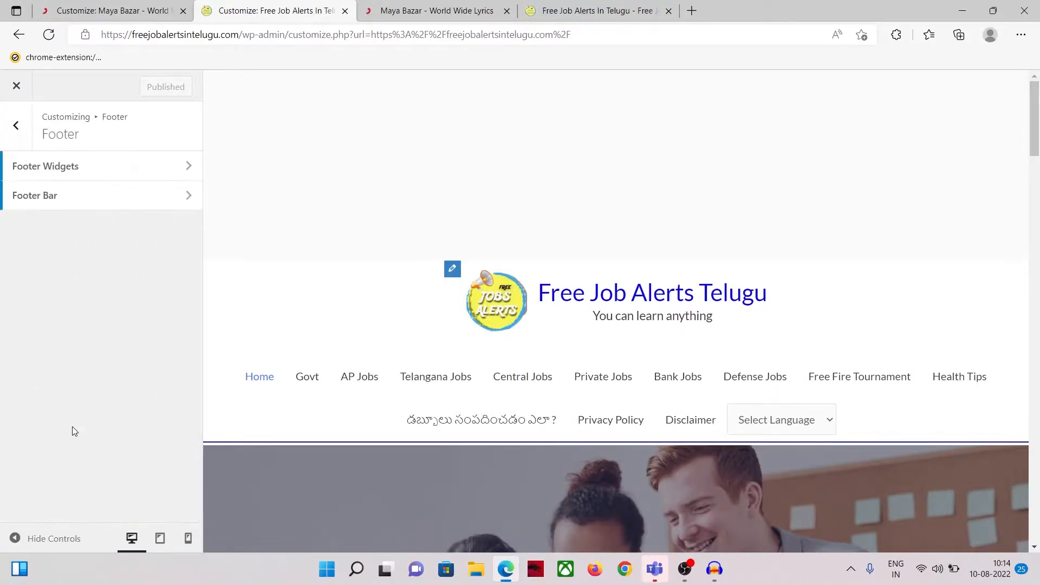
left_click(109, 204)
scroll(102, 419, "down", 1)
scroll(102, 418, "down", 1)
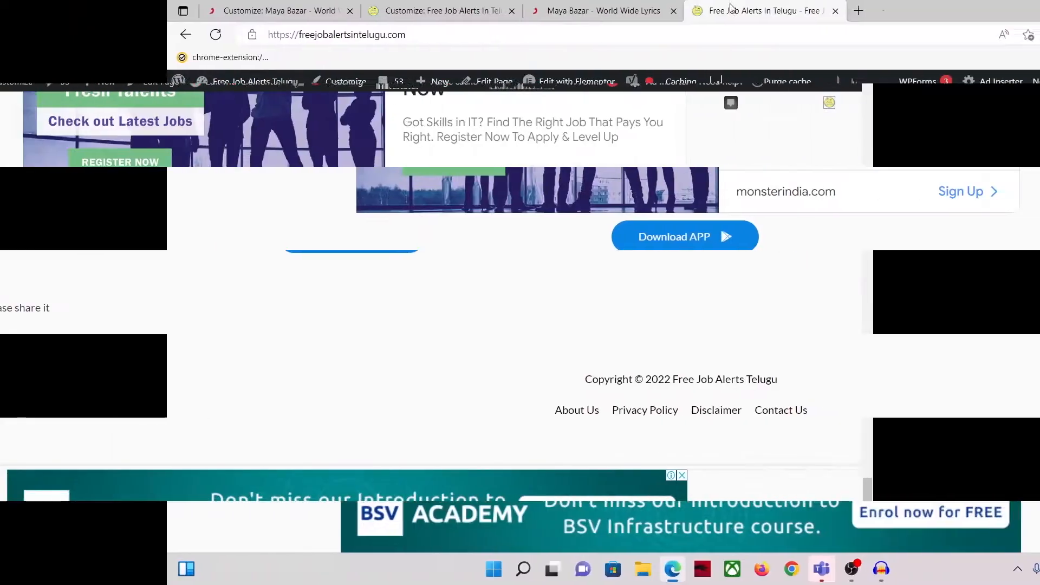
Look through the Free Job Alerts Telugu homepage between its header and the copyright line in the footer
scroll(353, 304, "up", 10)
scroll(351, 312, "up", 10)
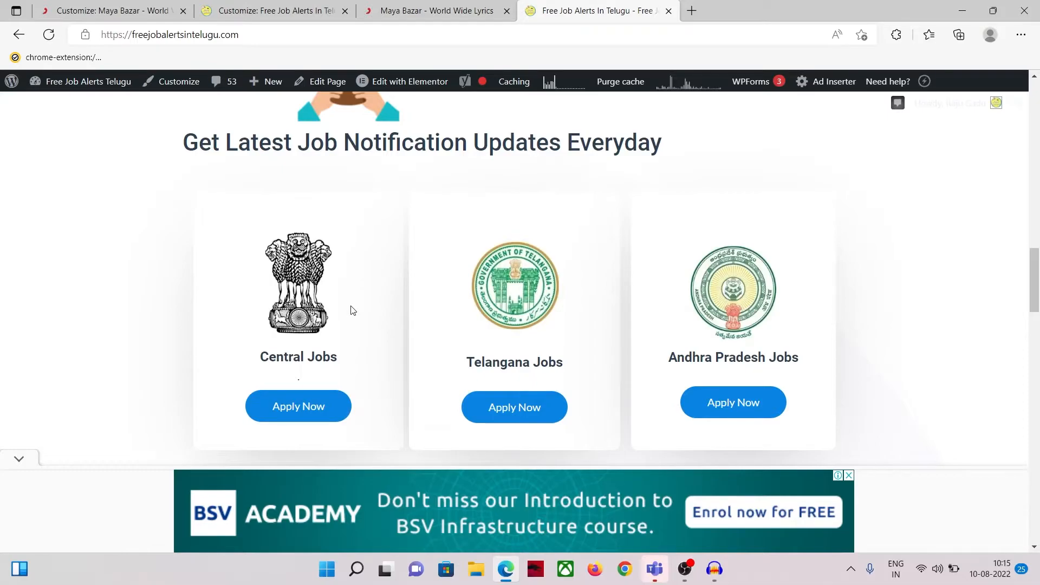
scroll(353, 310, "up", 10)
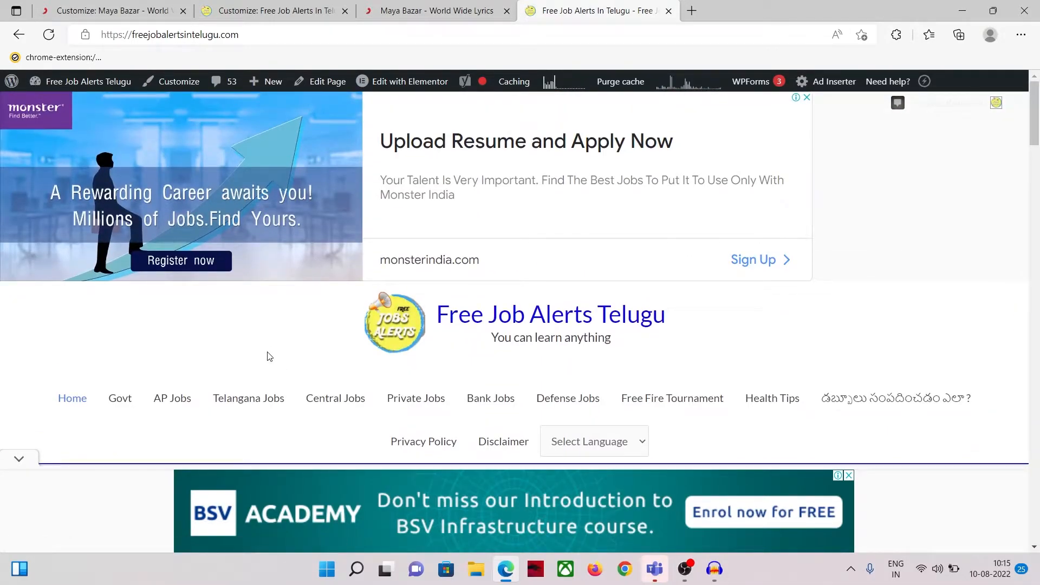
scroll(274, 355, "down", 15)
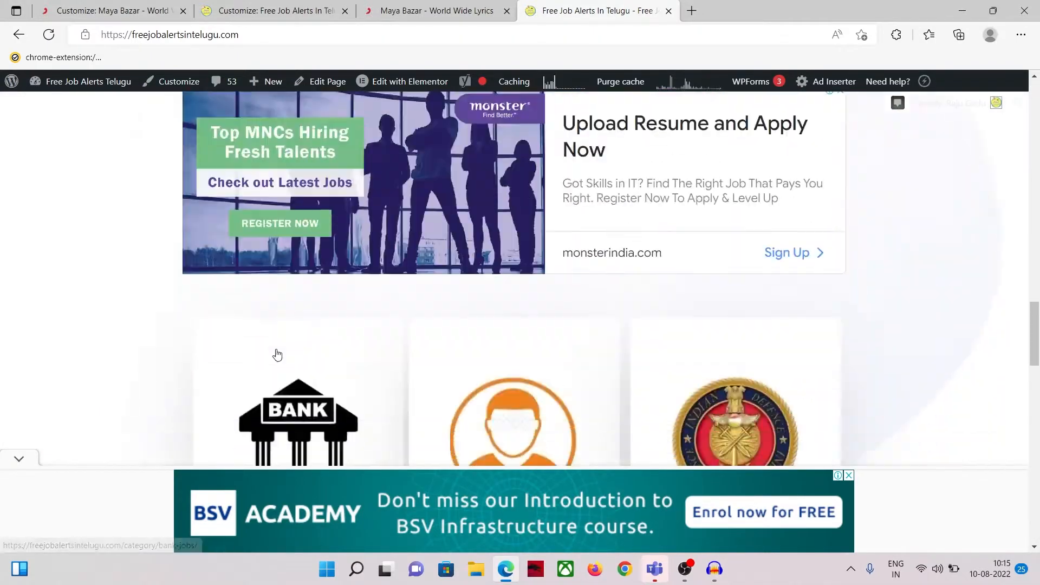
scroll(282, 361, "down", 10)
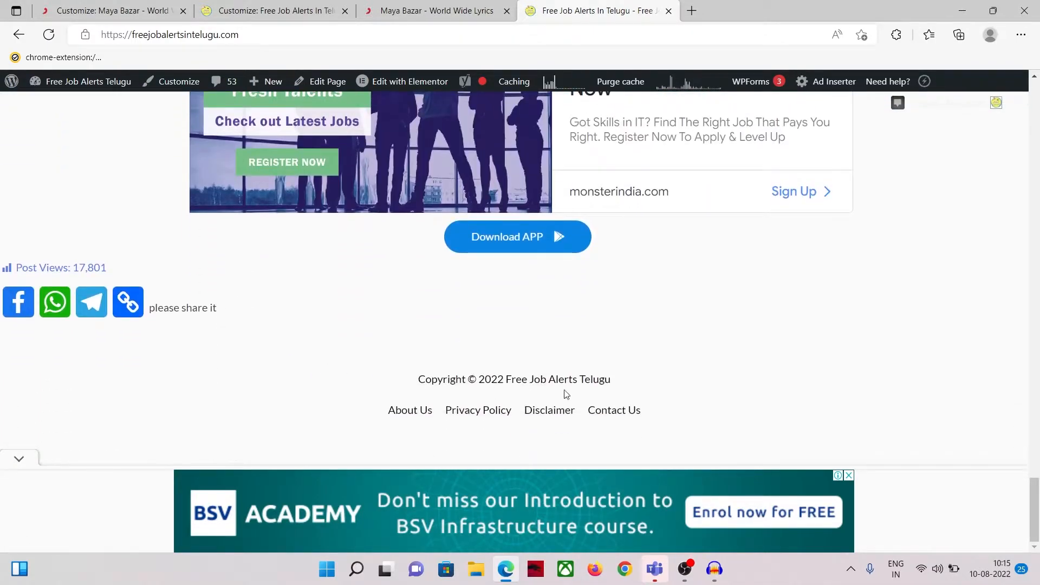
scroll(503, 385, "up", 20)
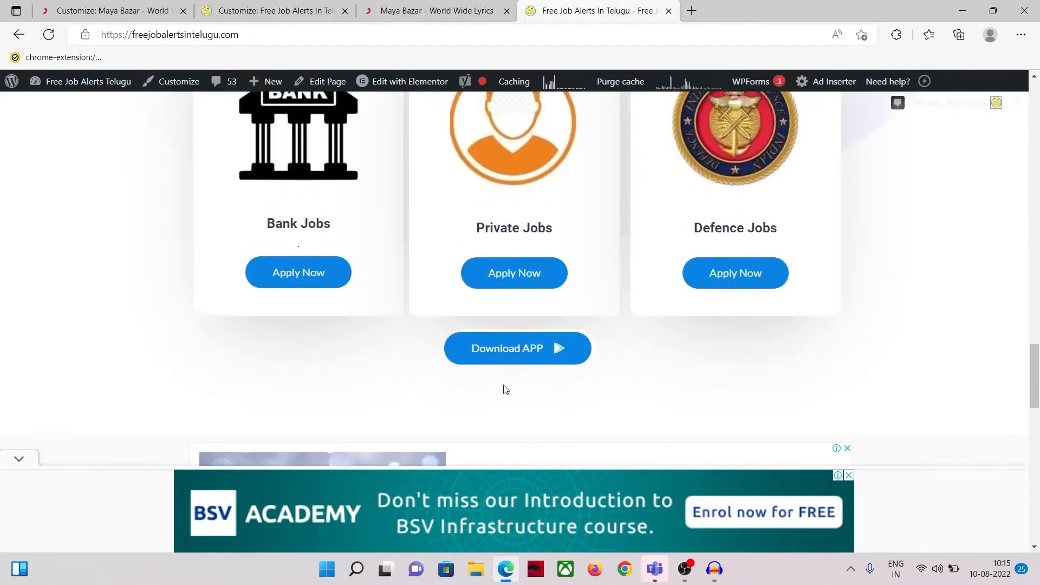
scroll(266, 213, "up", 7)
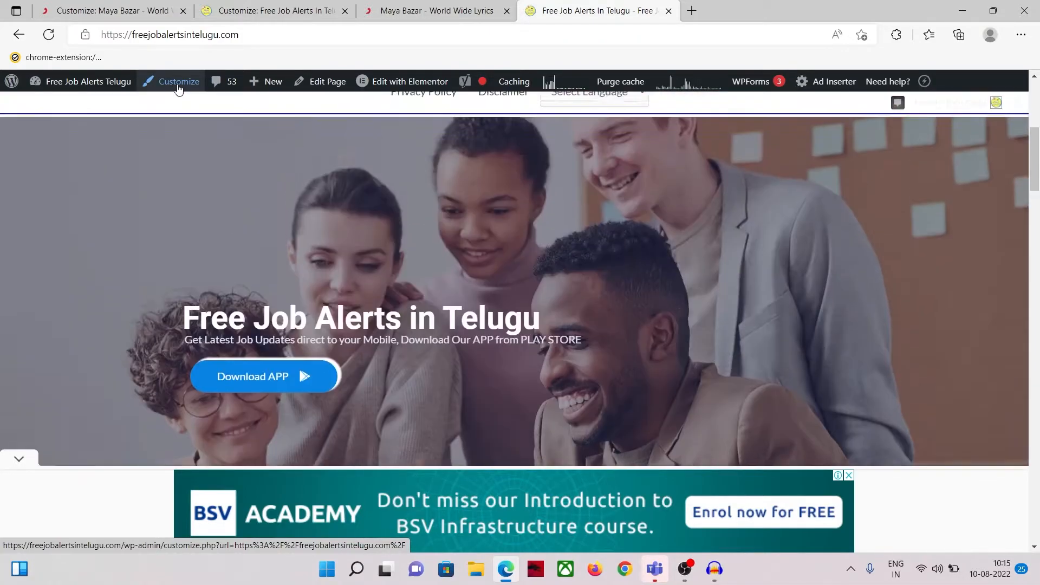
scroll(154, 318, "up", 5)
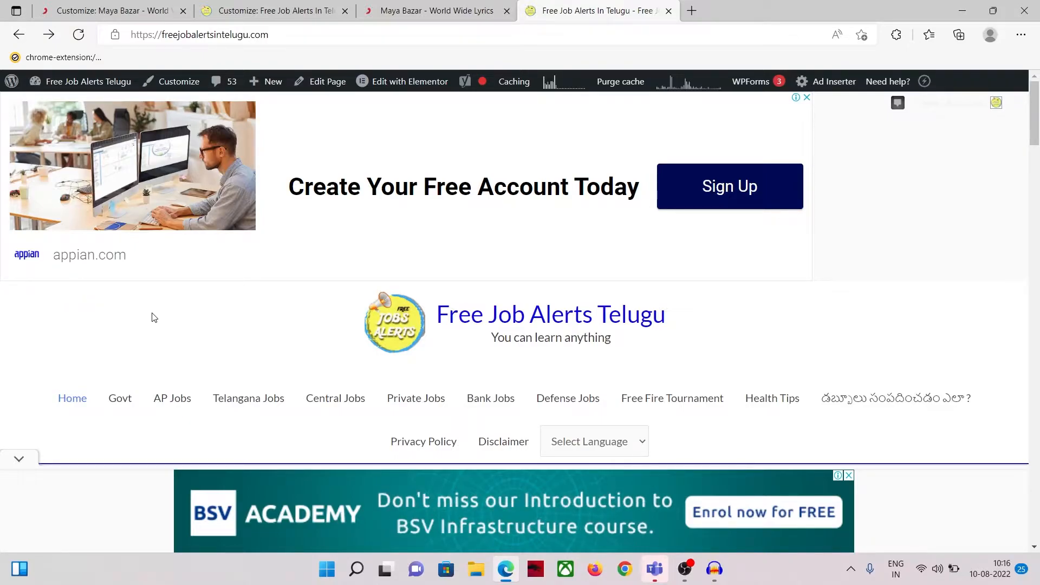
Open the Customizer from the Free Job Alerts Telugu dashboard and go to the Footer Bar's Section 1 text settings
mouse_move(81, 211)
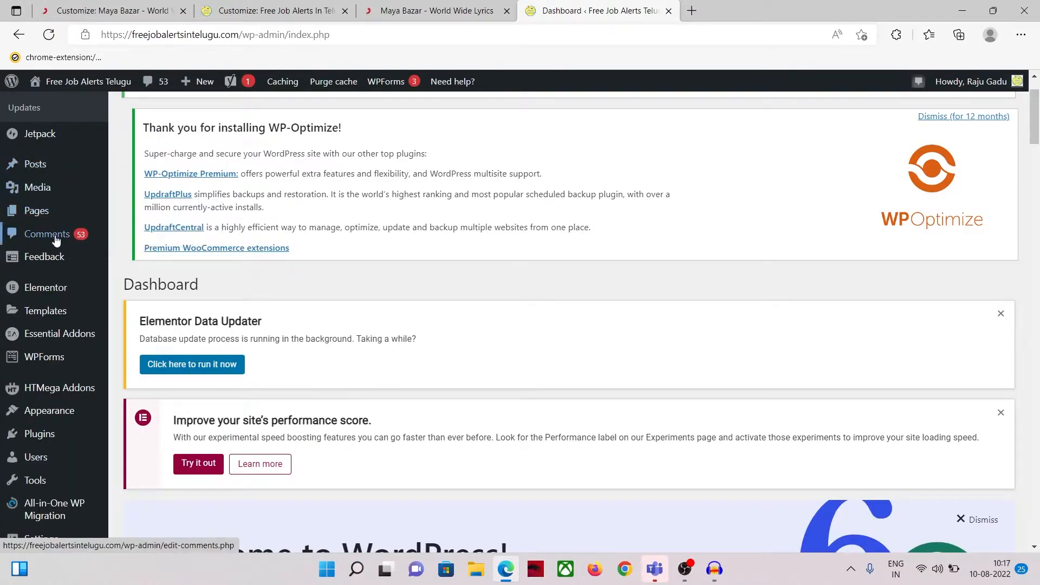
mouse_move(63, 410)
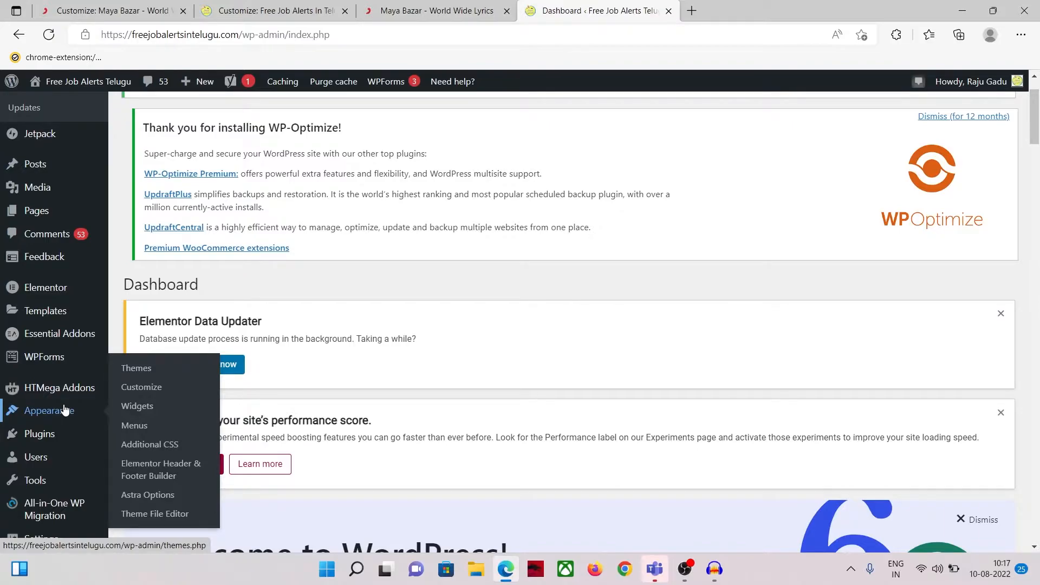
left_click(165, 390)
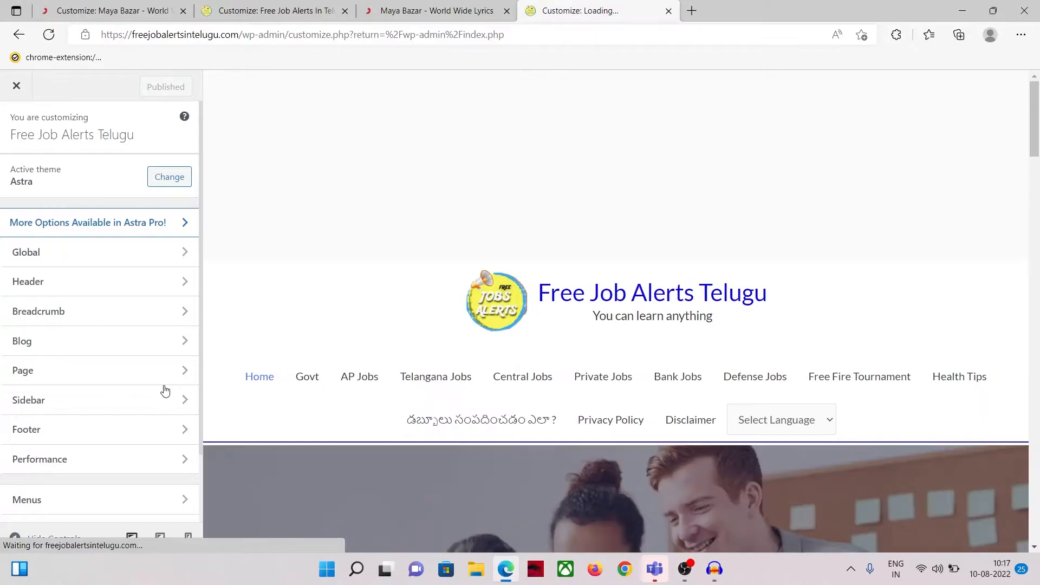
left_click(68, 433)
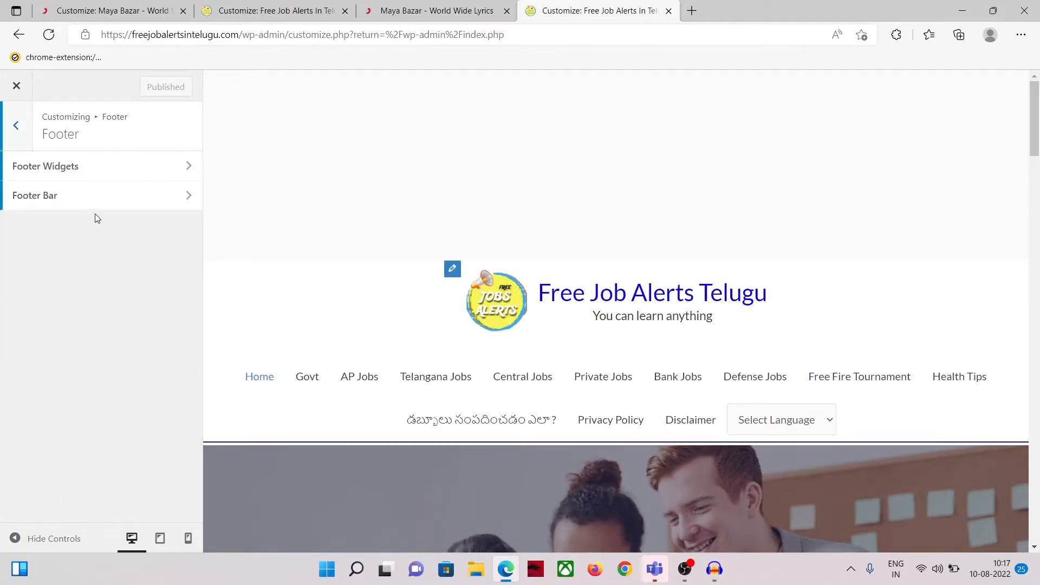
left_click(99, 198)
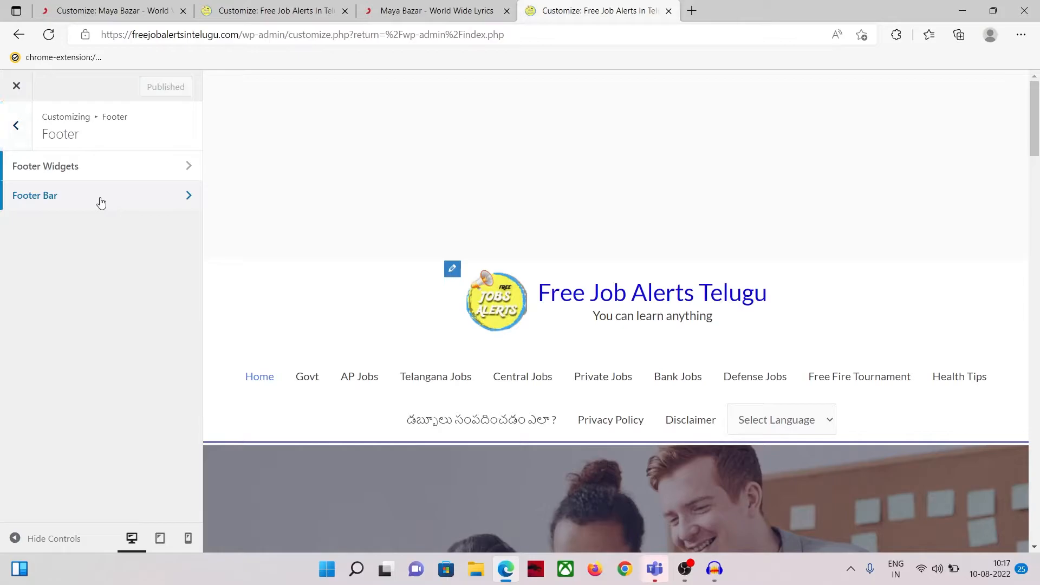
scroll(109, 296, "down", 2)
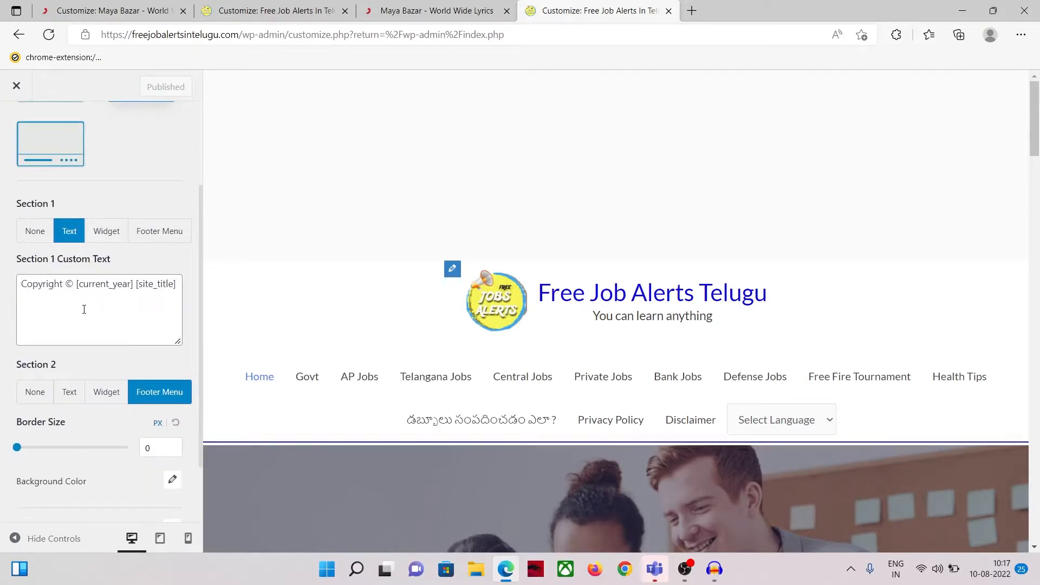
Remove the [current_year] and [site_title] placeholders from the Section 1 custom text and compare the footer preview with the original one
double_click(133, 284)
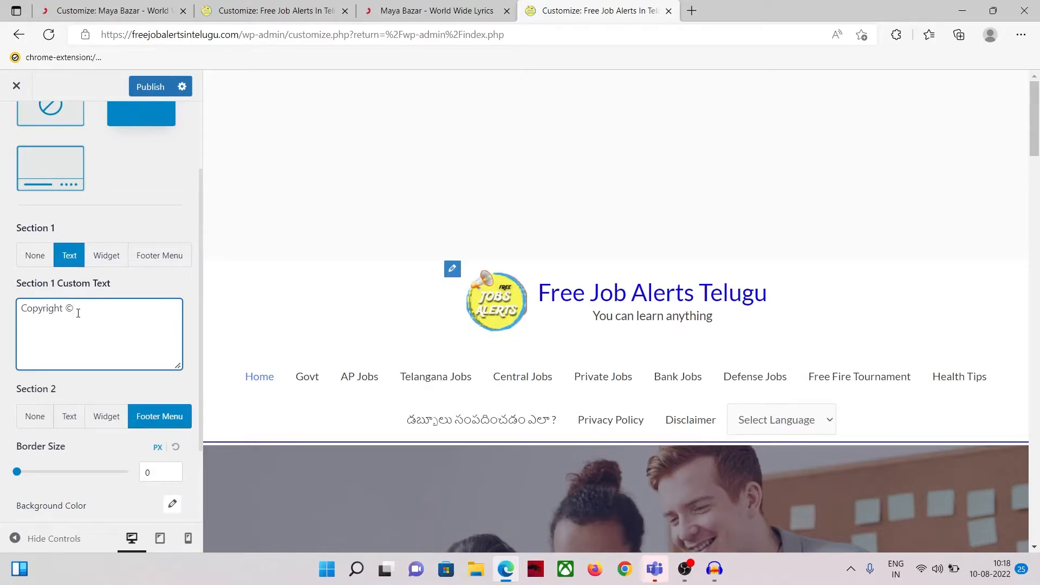
scroll(593, 333, "down", 12)
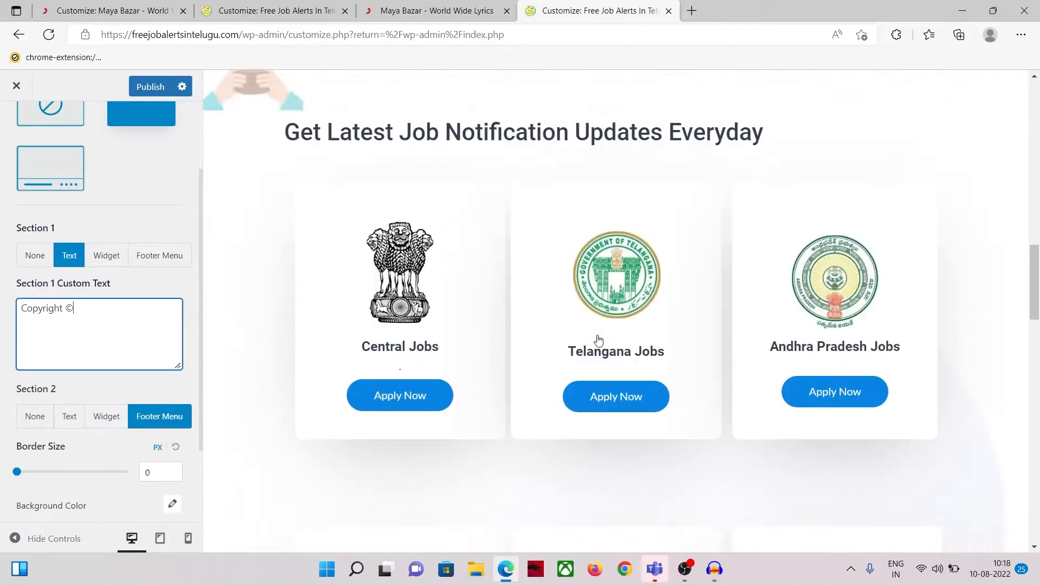
scroll(598, 341, "down", 6)
scroll(479, 330, "down", 13)
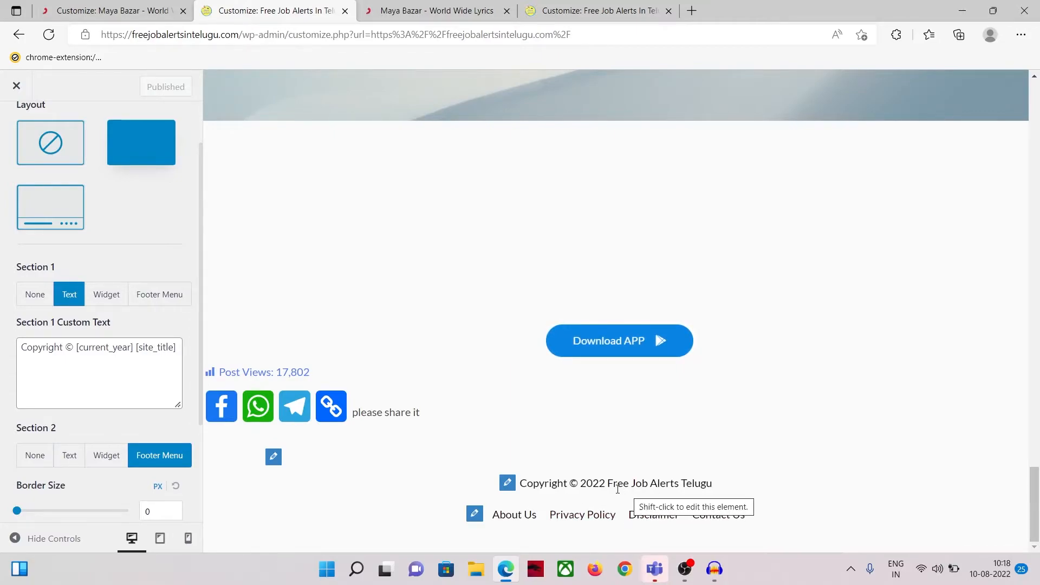
left_click(599, 9)
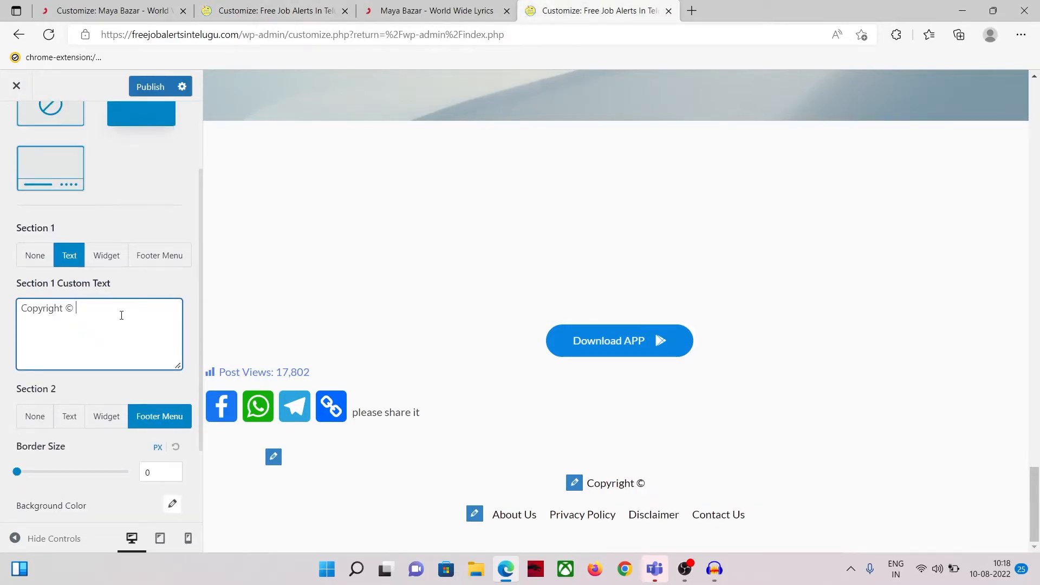
Complete the footer's custom text as "Copyright © 2023 Free job alerts" and compare it with the original footer in the other Customizer
type("2023")
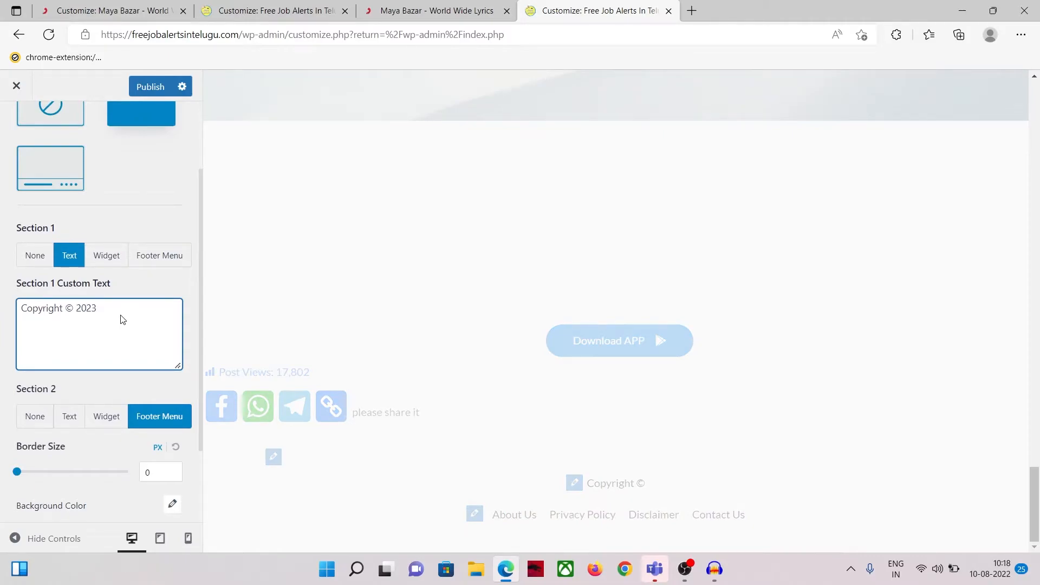
left_click(123, 319)
type("ra")
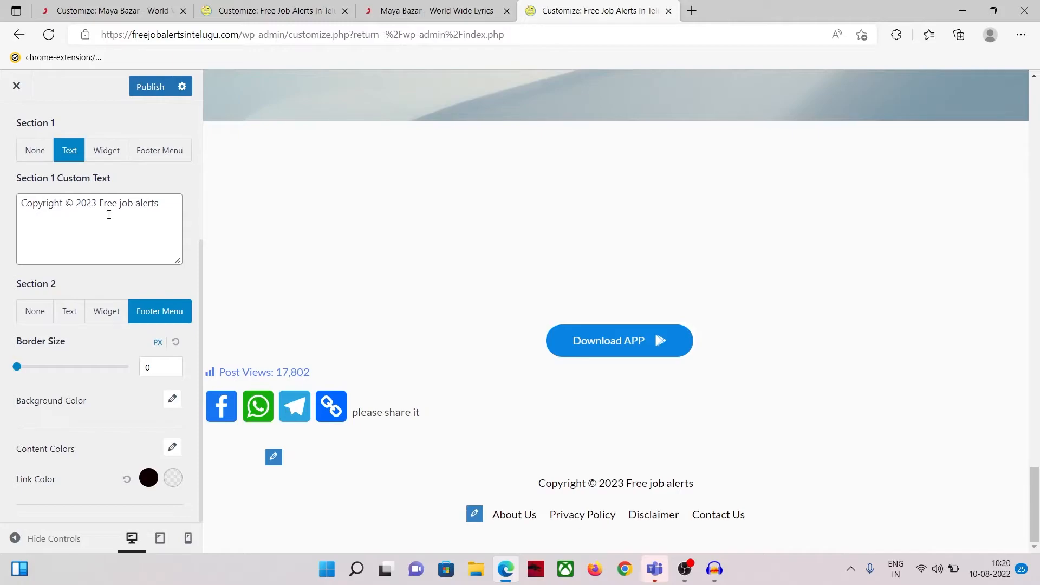
left_click(325, 8)
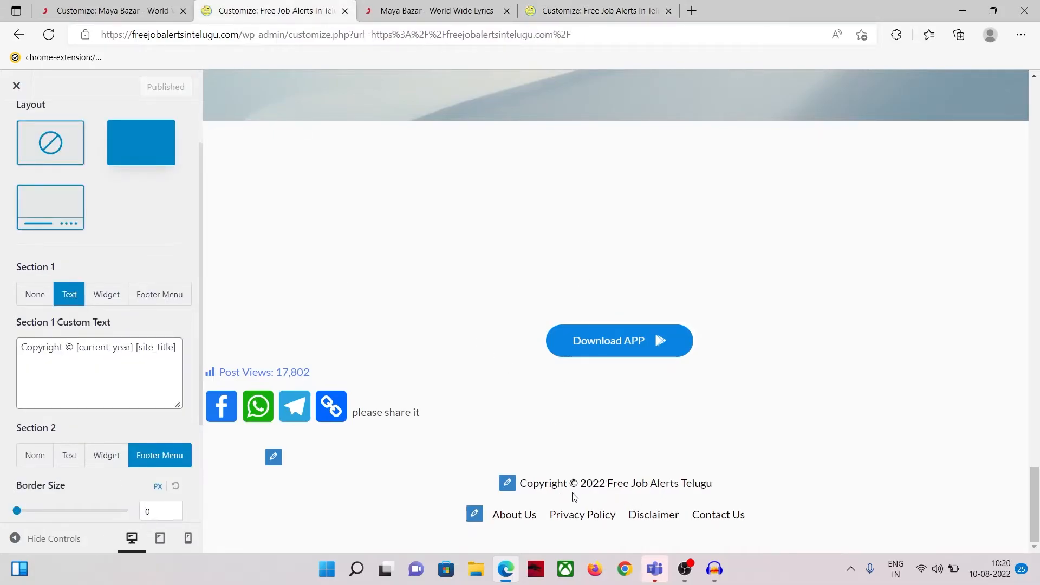
key("ctrl+4")
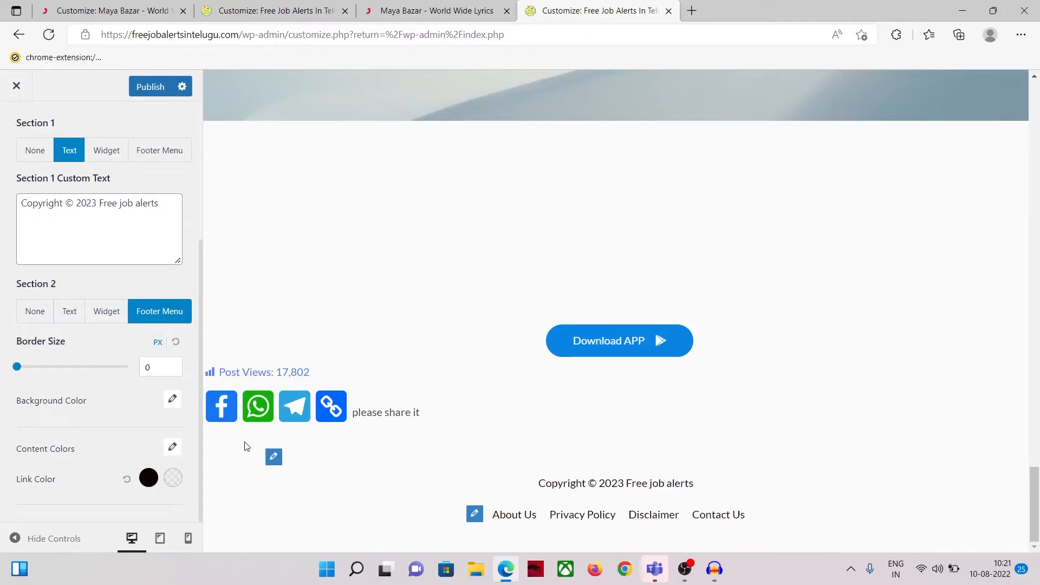
Switch to the Maya Bazar site, close its Customizer and open the WordPress dashboard
left_click(109, 13)
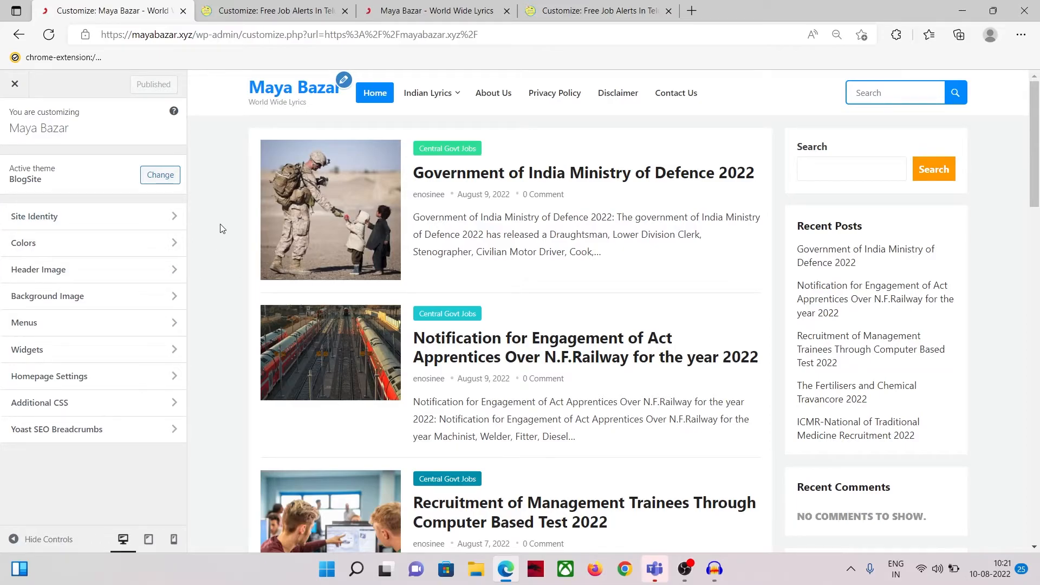
left_click(20, 84)
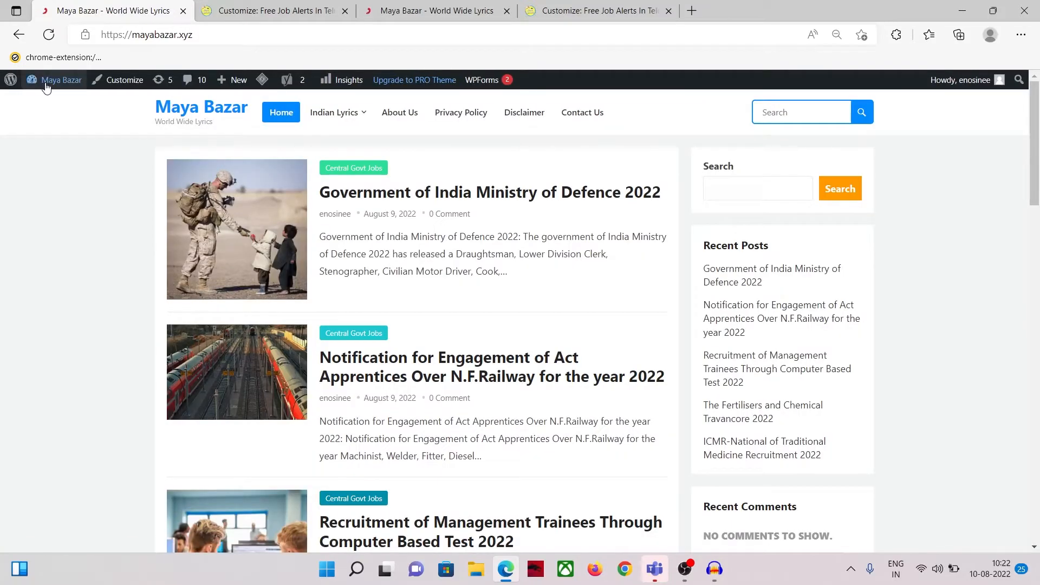
mouse_move(54, 81)
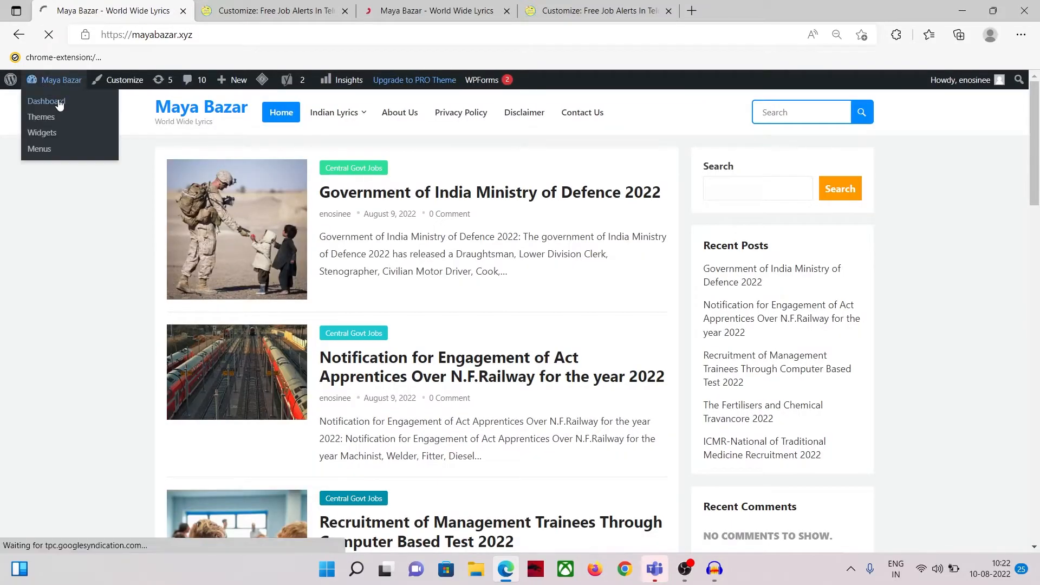
left_click(59, 103)
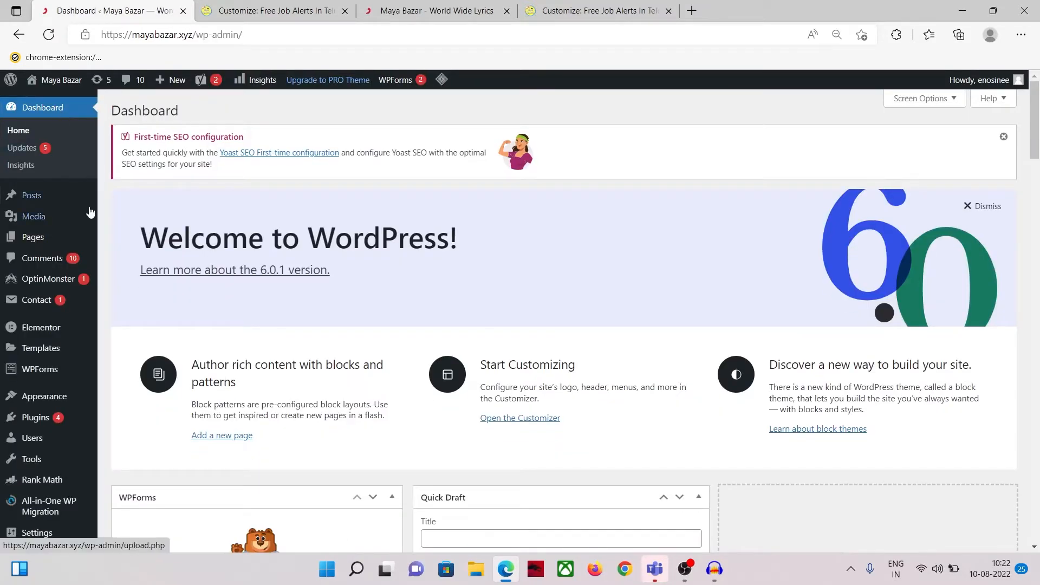
Open the page for adding new plugins and search for "visual footer credit"
scroll(90, 211, "down", 3)
mouse_move(42, 314)
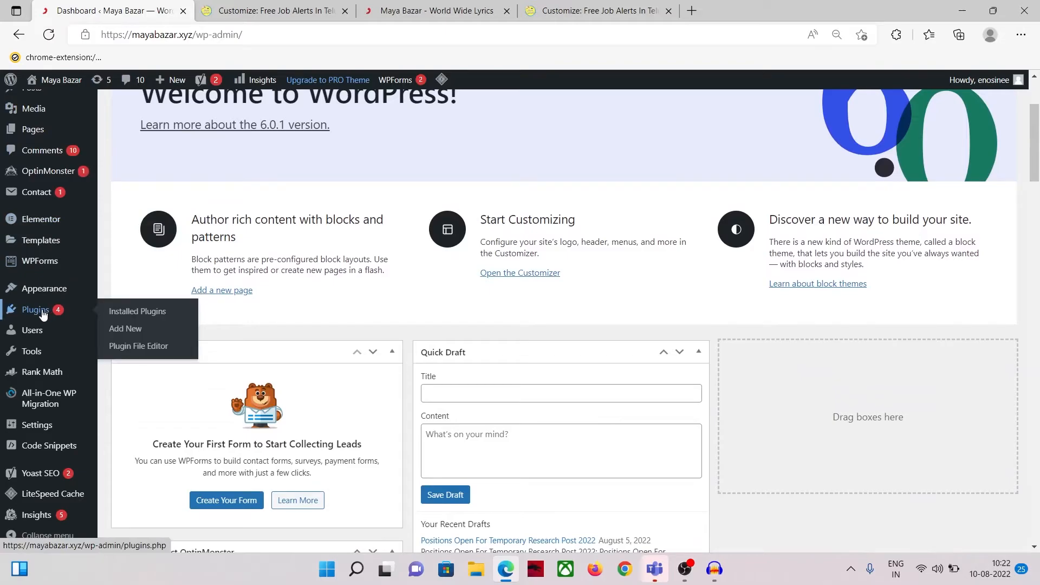
left_click(126, 328)
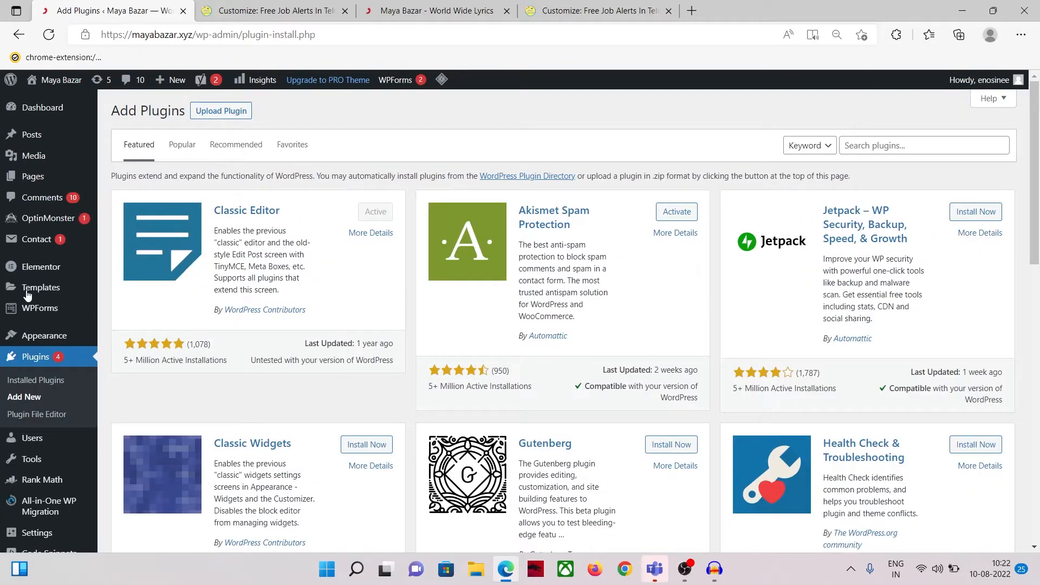
left_click(902, 146)
type("visual  footer credit")
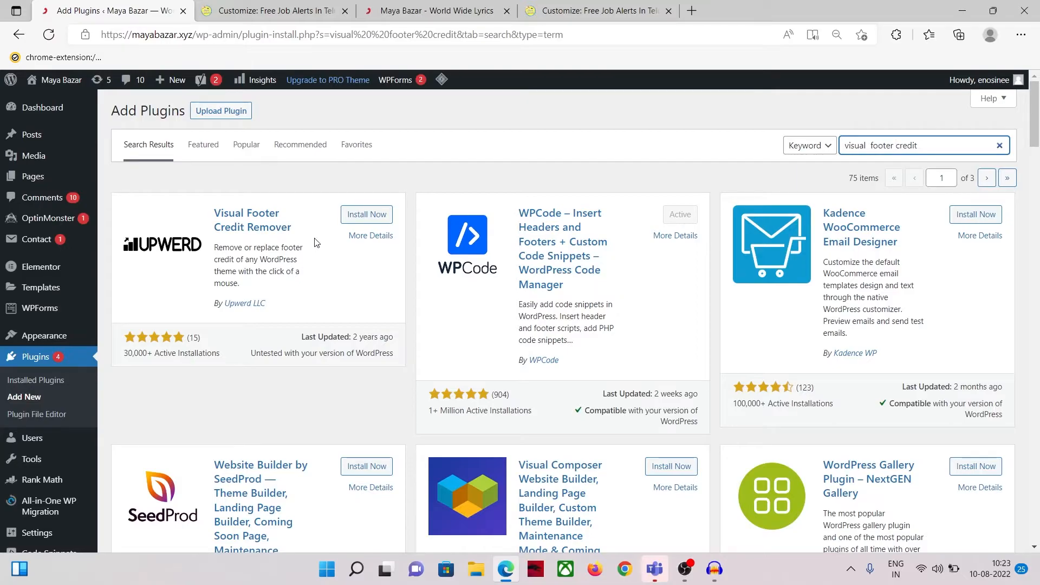
Install and activate the Visual Footer Credit Remover plugin and open its Visual Editor
left_click(368, 218)
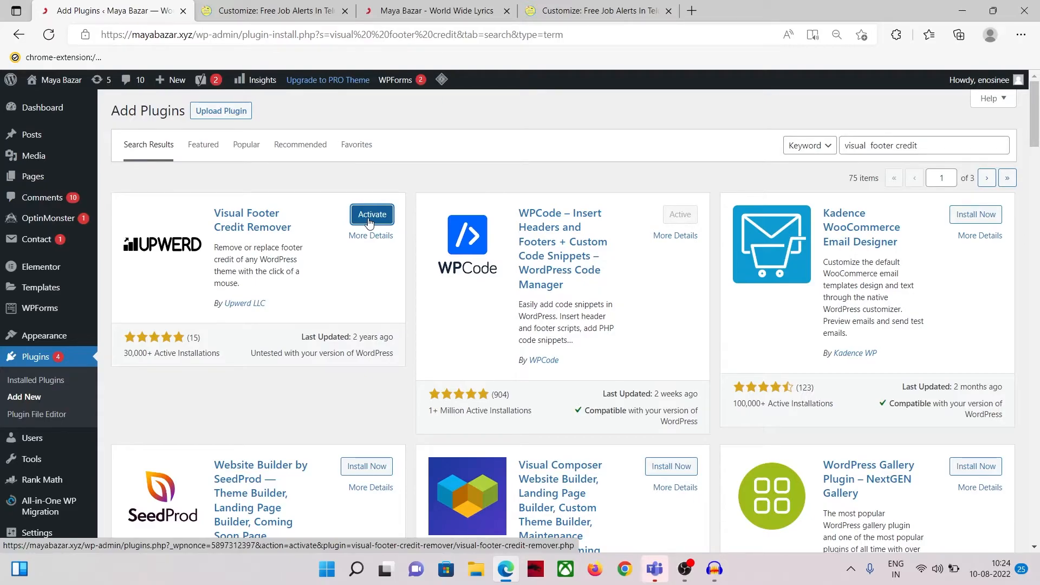
left_click(368, 222)
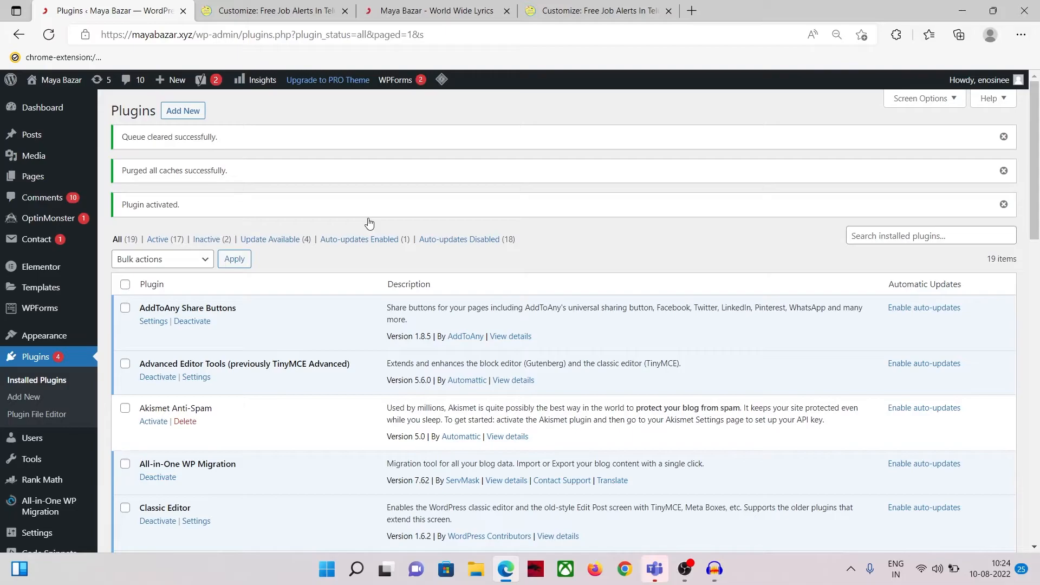
scroll(303, 270, "down", 5)
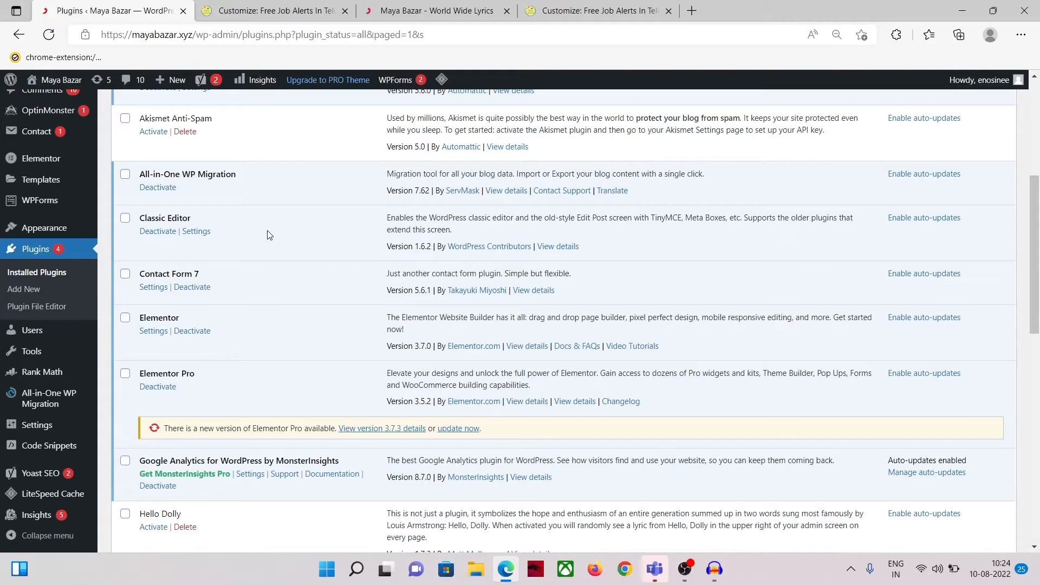
scroll(268, 231, "down", 6)
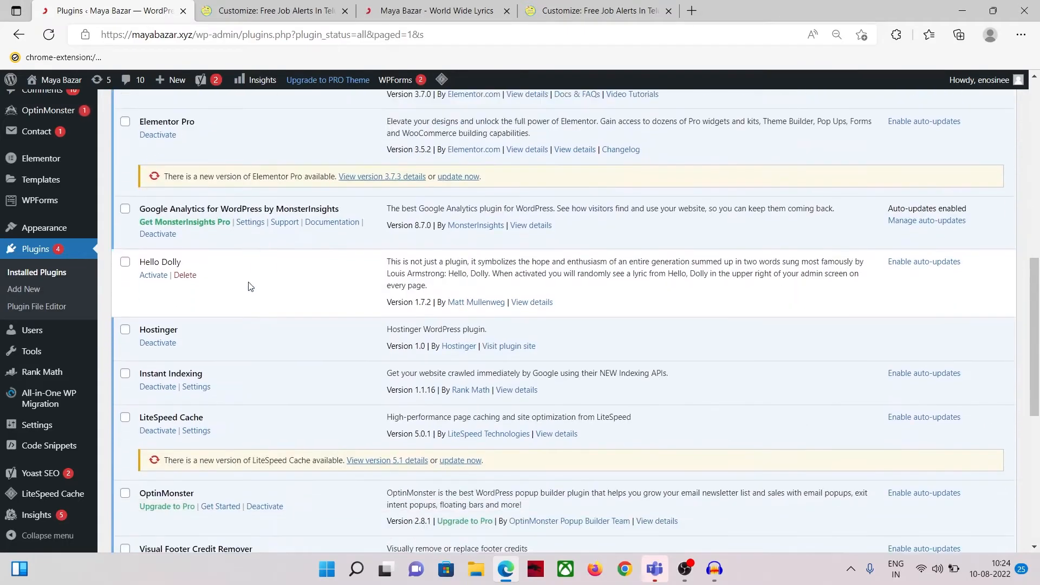
scroll(257, 374, "down", 1)
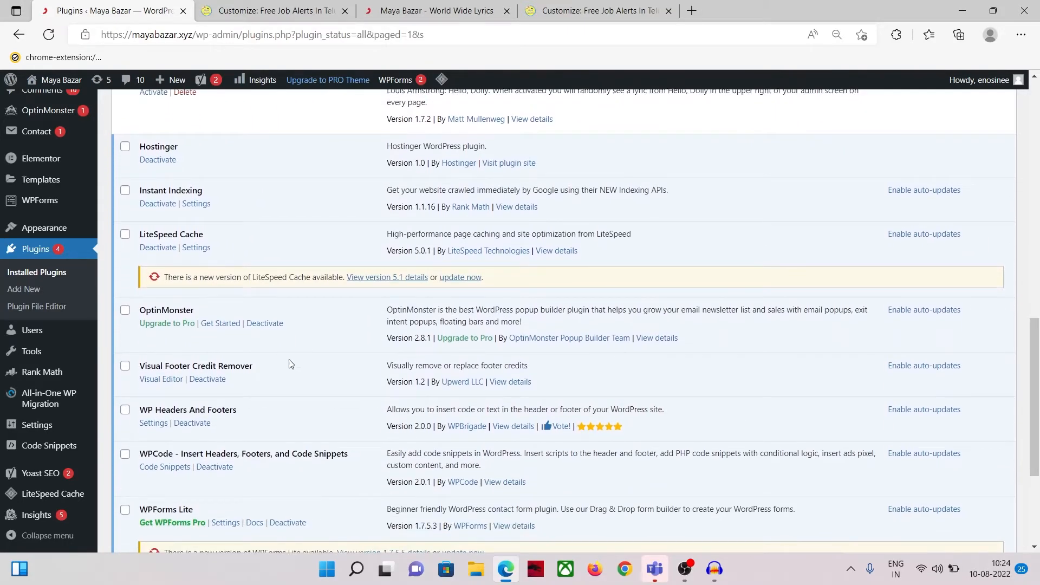
left_click(158, 381)
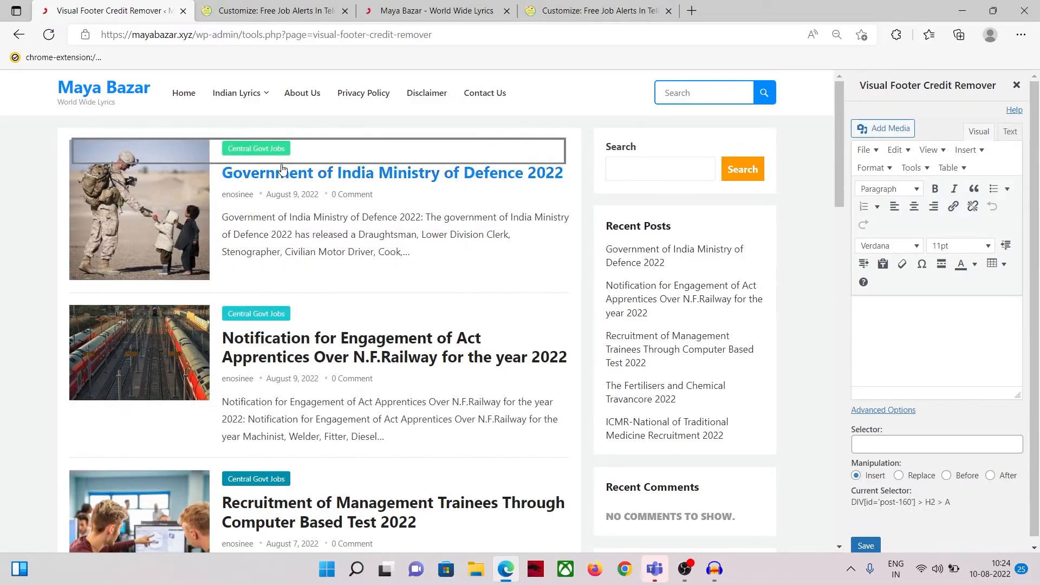
Pick the whole copyright and theme credit line in the site footer as the target and start editing its replacement text
left_click(642, 231)
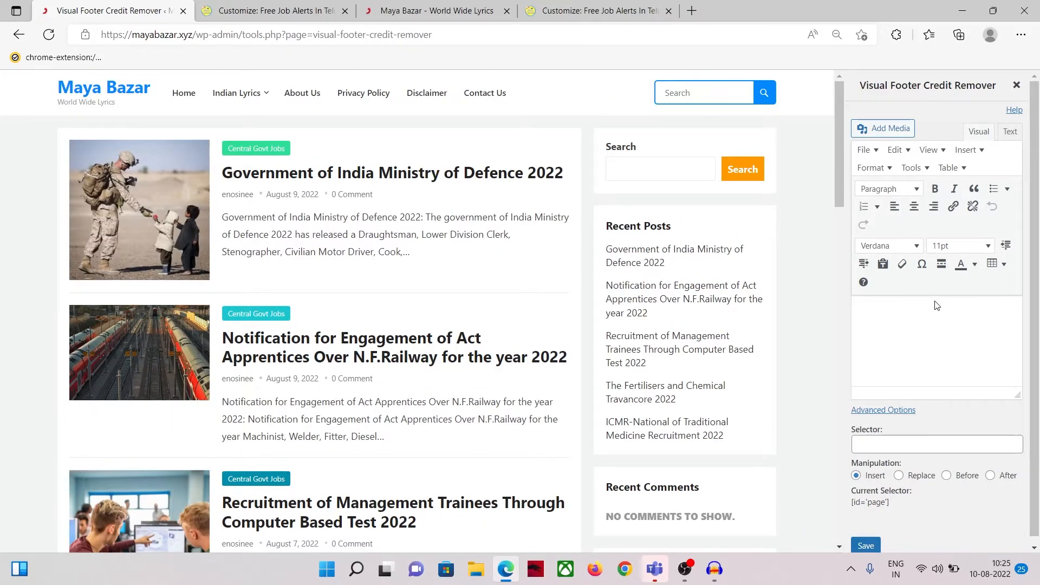
scroll(937, 306, "down", 1)
scroll(768, 234, "down", 15)
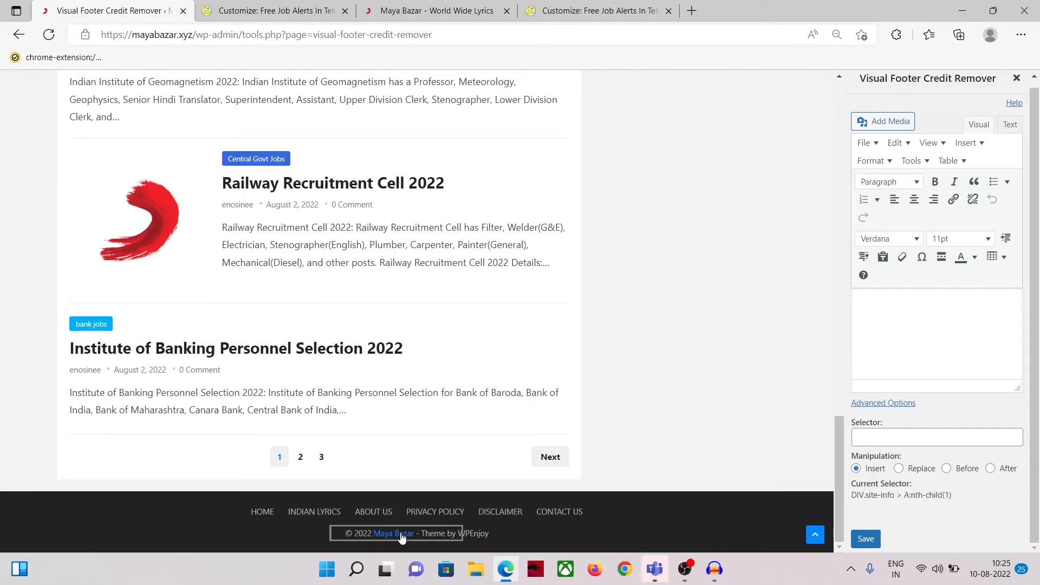
left_click(434, 535)
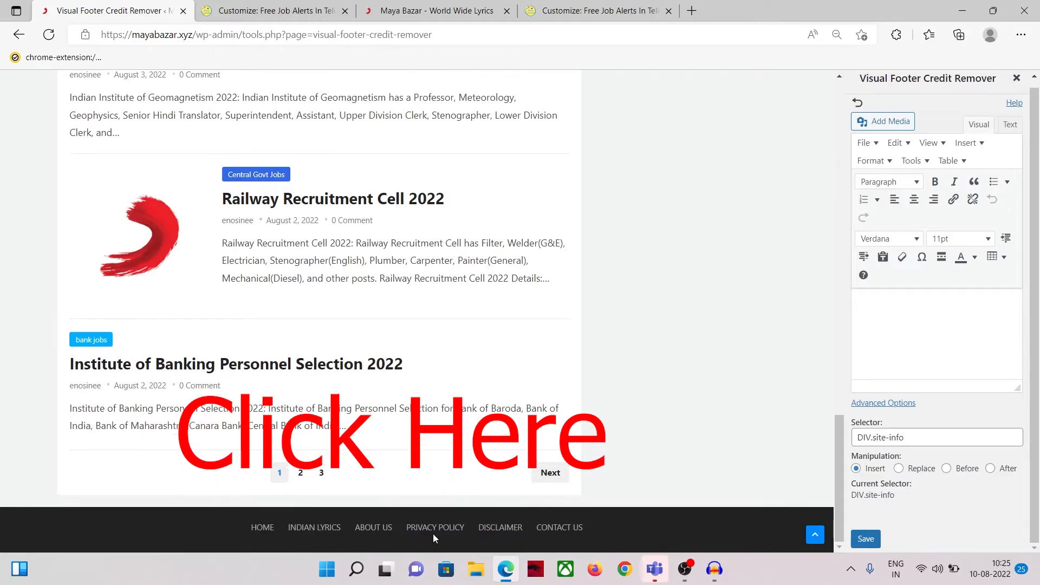
left_click(878, 306)
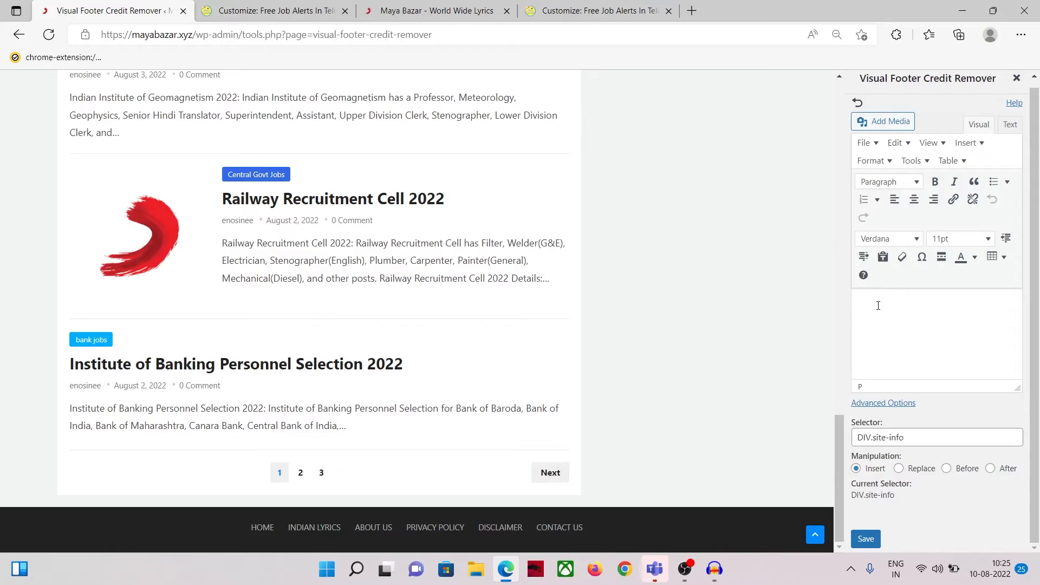
type("hdf")
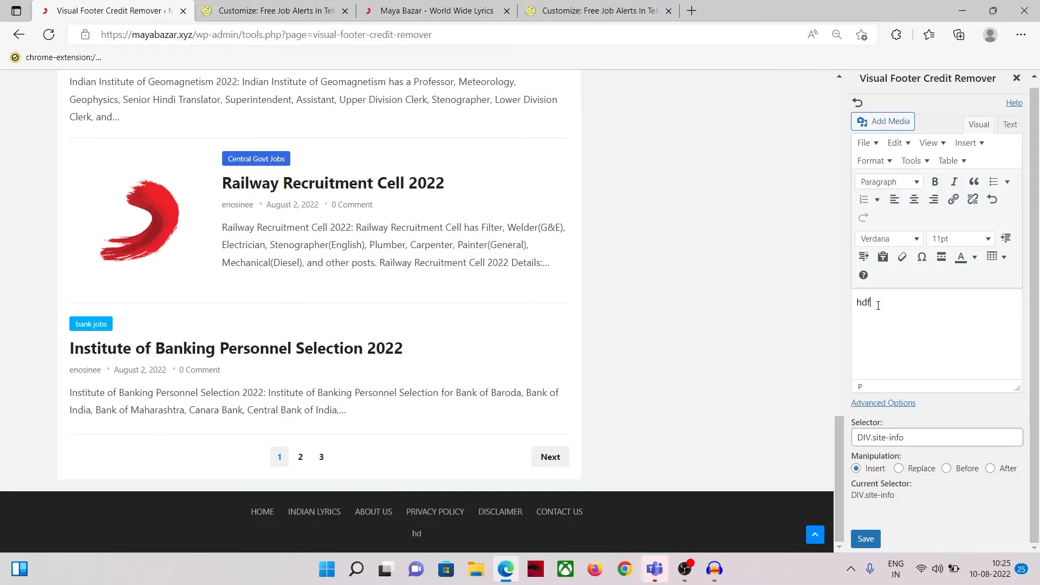
type("adkdja")
key("BackSpace")
key("BackSpace")
key("BackSpace")
key("BackSpace")
key("BackSpace")
key("BackSpace")
key("BackSpace")
key("BackSpace")
key("BackSpace")
Set the footer credit's replacement text to "Copy Right © 2022 Mayabazar" and save it
key("ctrl+z")
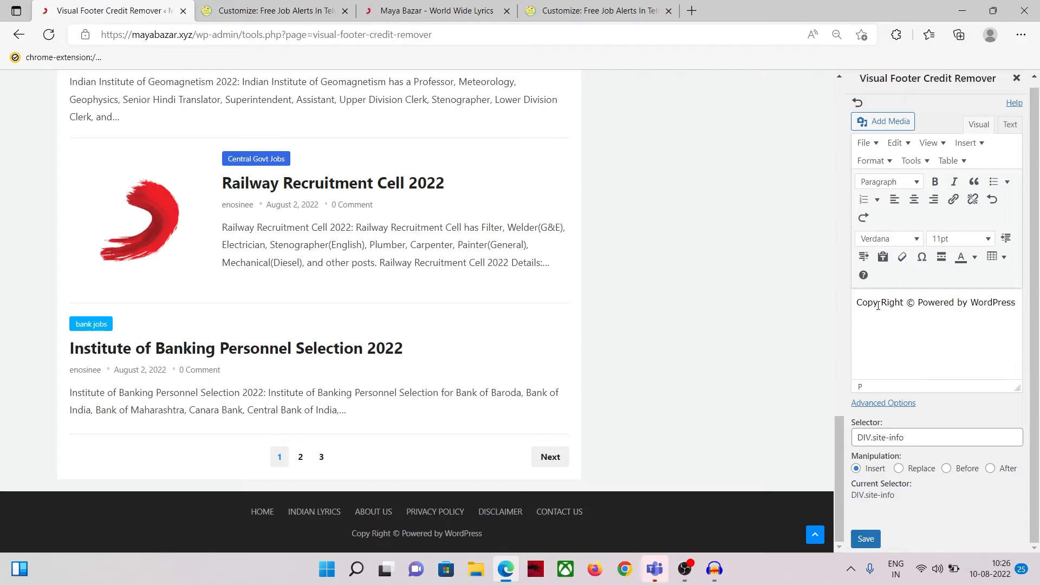
key("ctrl+BackSpace")
key("ctrl+BackSpace")
key("ctrl+BackSpace")
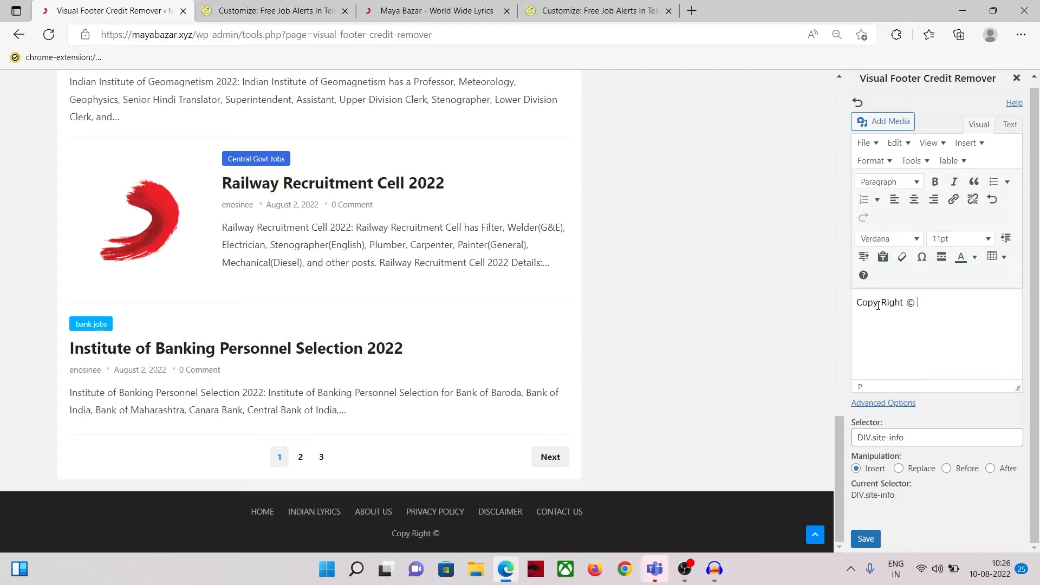
type("2022 Mayabazar")
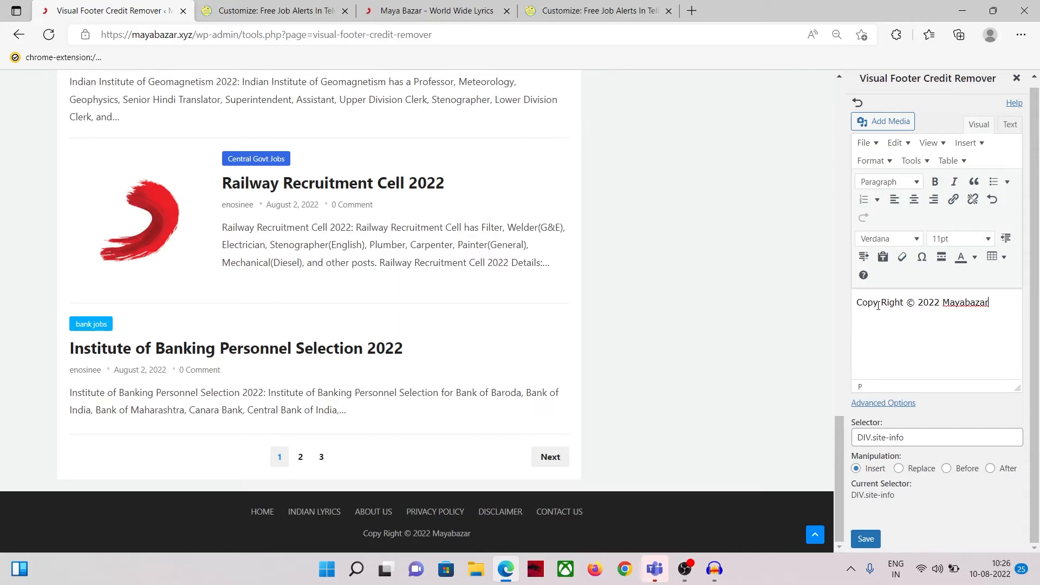
left_click(865, 541)
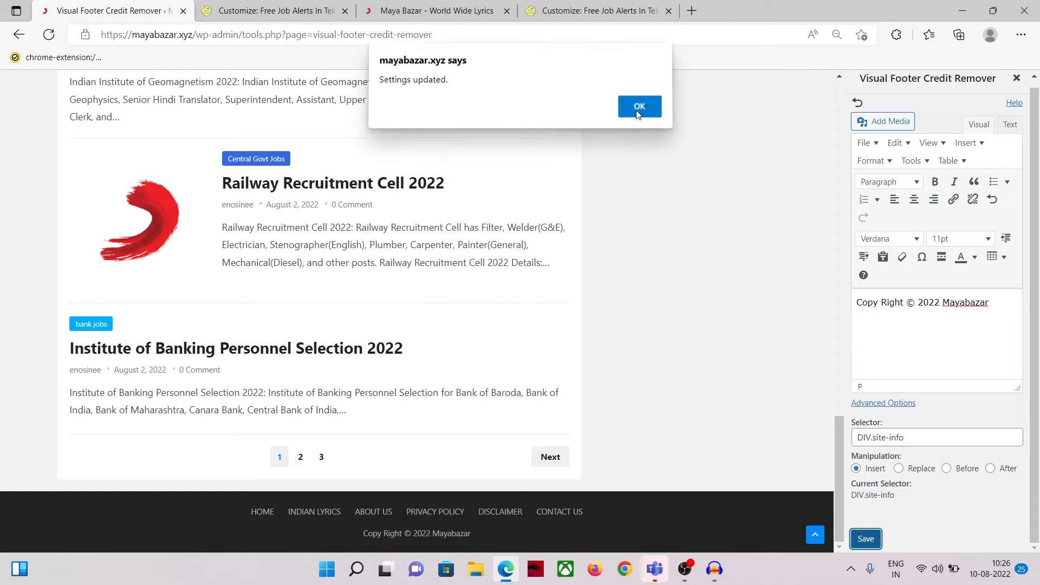
left_click(638, 110)
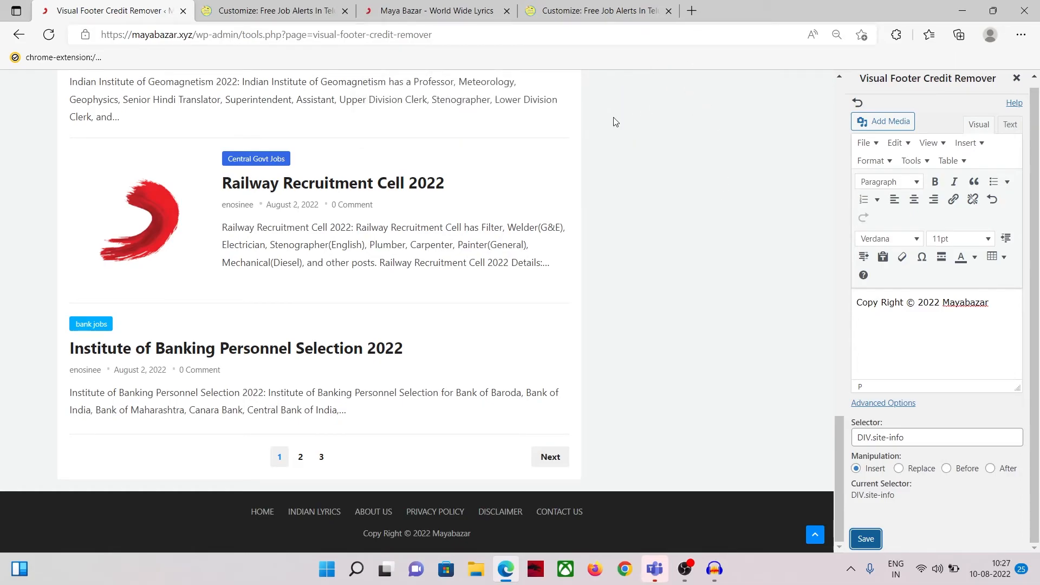
Open the live mayabazar.xyz site in a new browser tab and check the copyright line in its footer
left_click(692, 11)
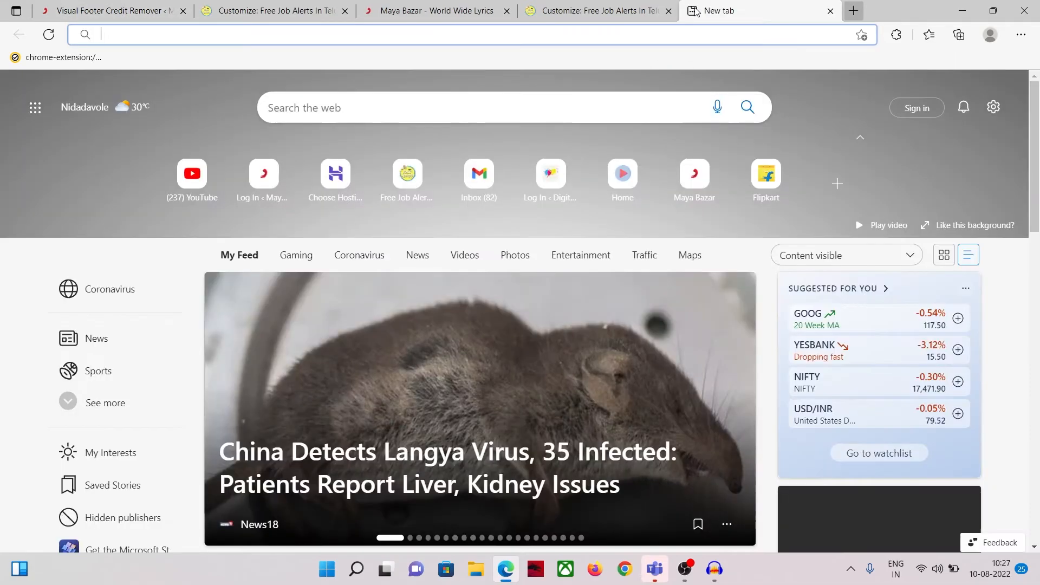
left_click(692, 33)
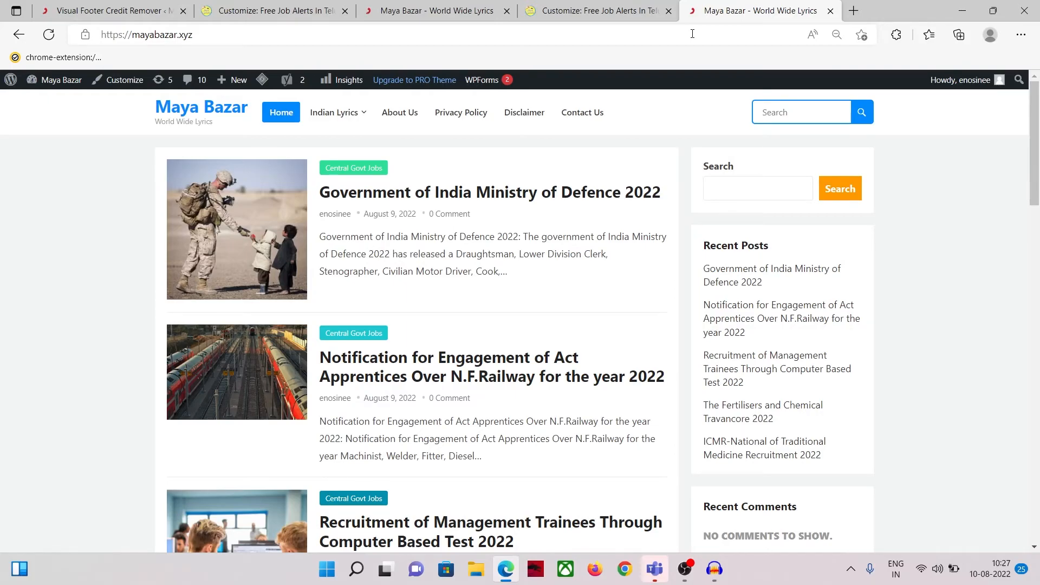
scroll(634, 179, "down", 15)
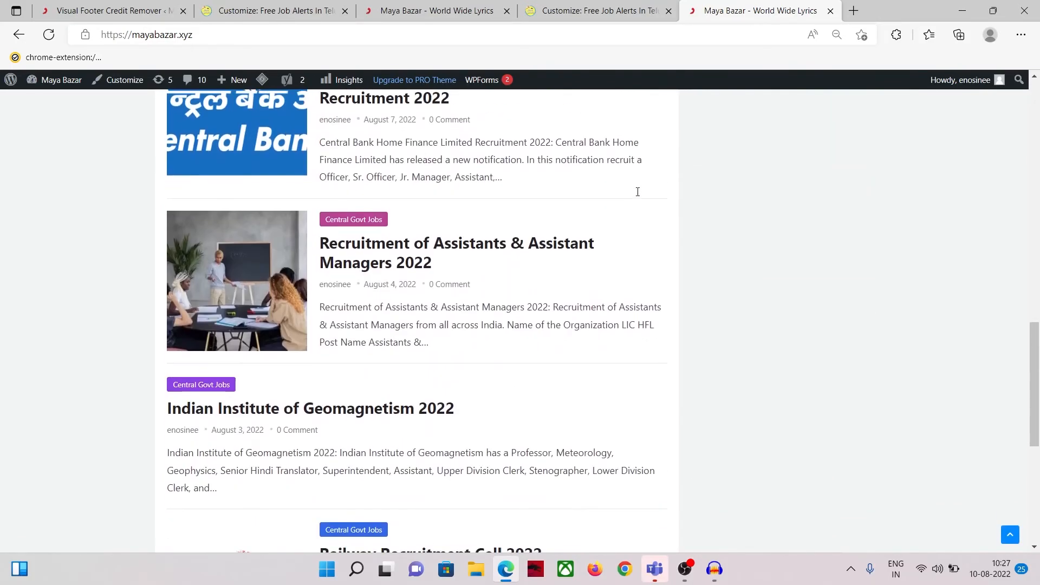
scroll(638, 192, "down", 7)
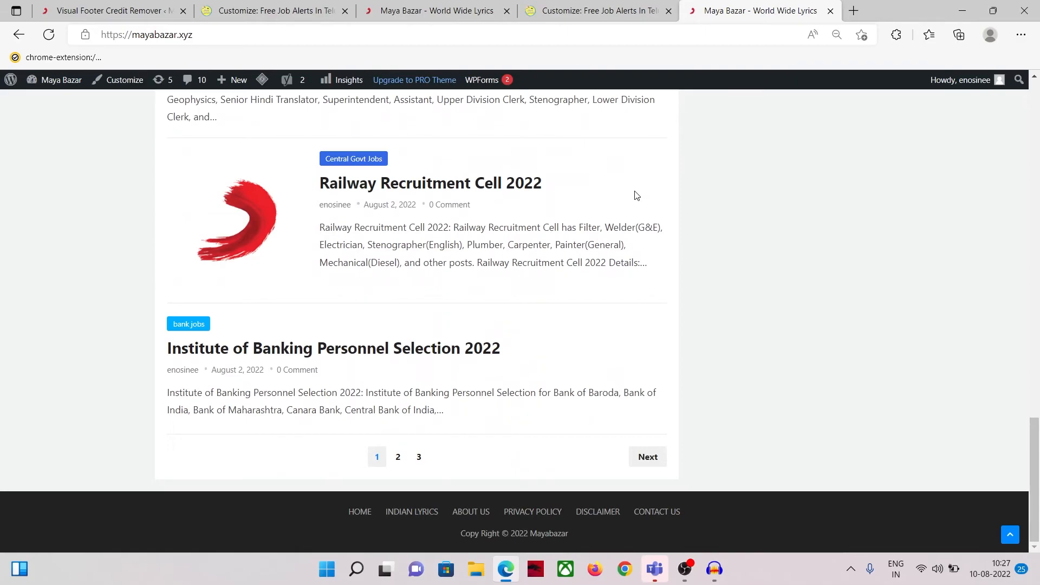